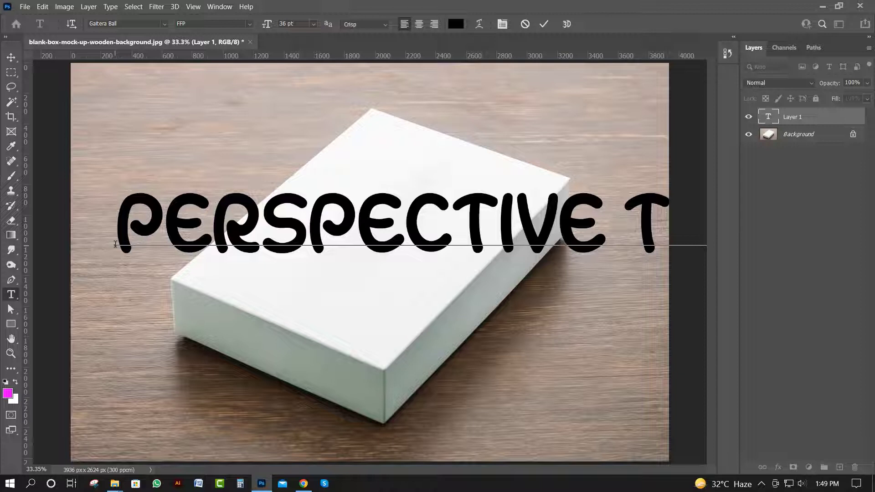
Step: Commit the "Perspective Text" type, scale it to about 56%, and place it across the middle of the box
click(12, 55)
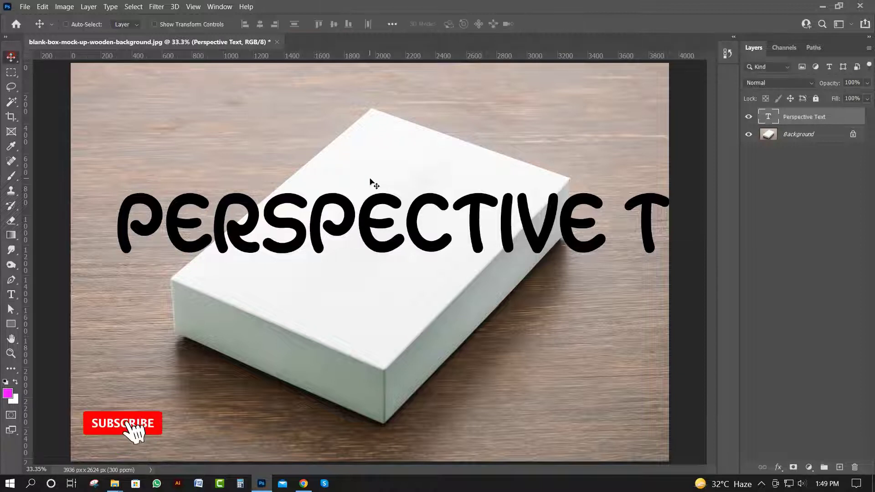
drag(473, 216, 410, 226)
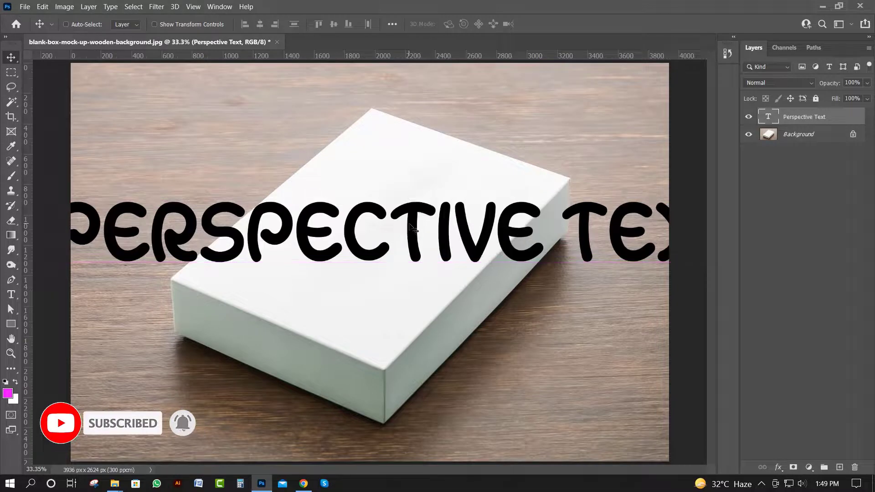
key(ctrl+t)
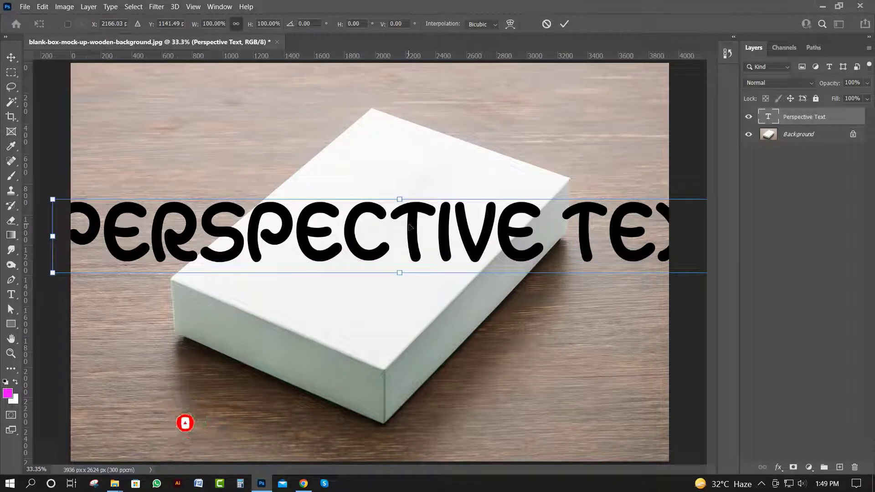
drag(52, 274, 203, 247)
drag(434, 223, 445, 246)
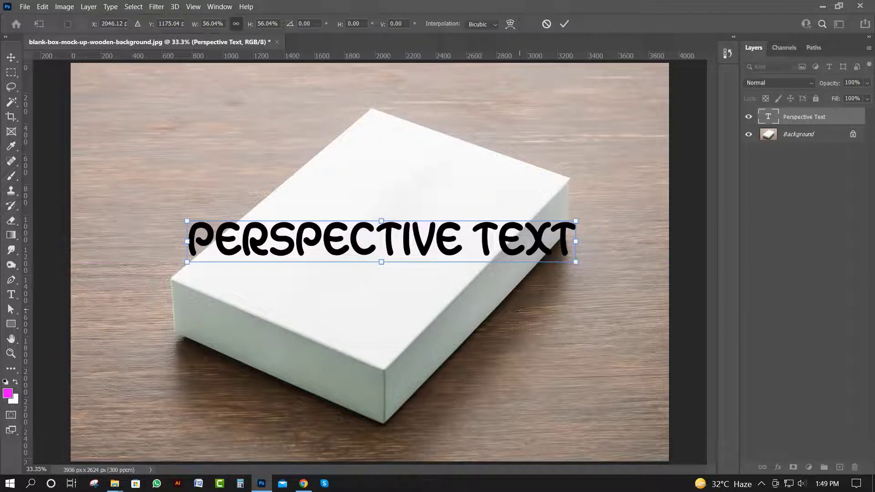
key(Return)
drag(446, 225, 437, 231)
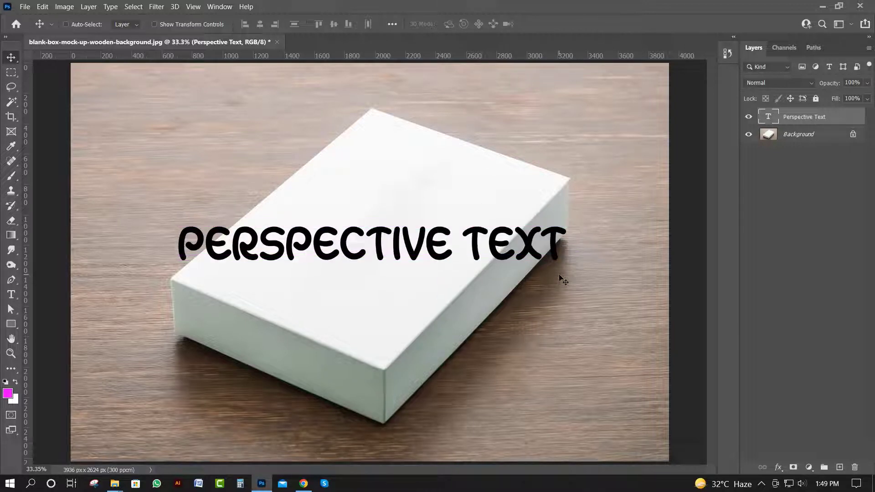
Step: Rasterize the Perspective Text layer and cut its entire contents to the clipboard
right_click(850, 112)
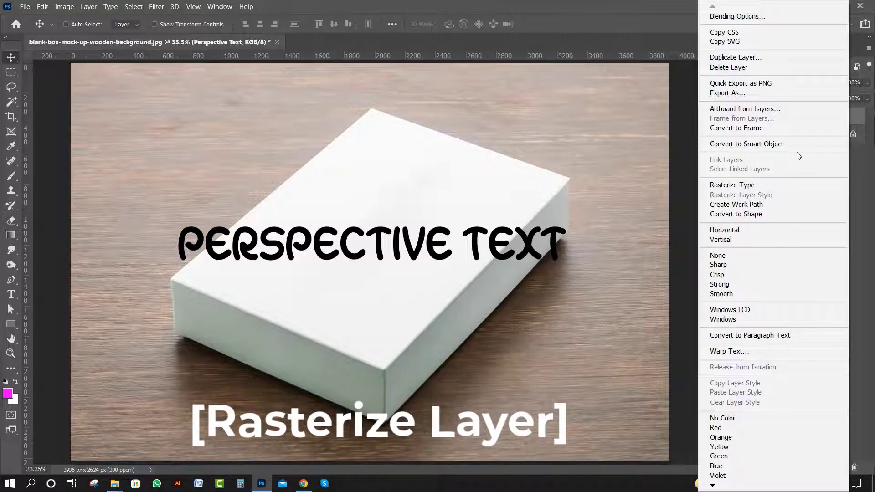
click(751, 184)
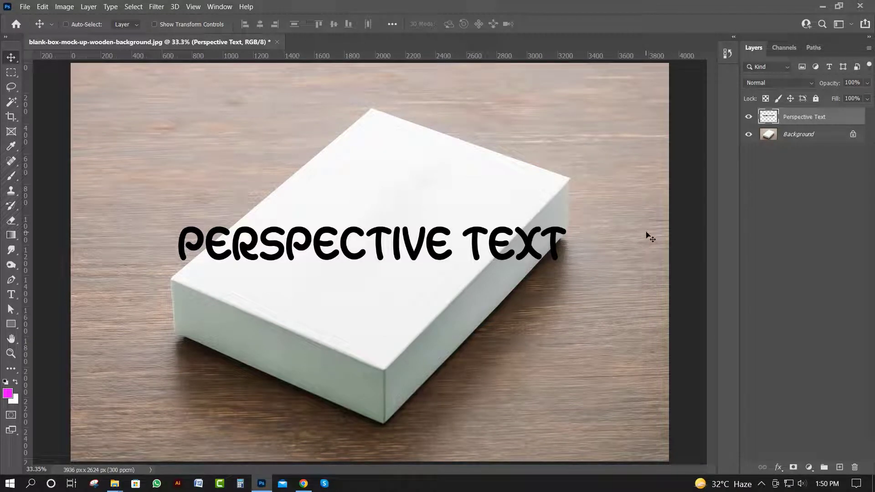
key(ctrl+a)
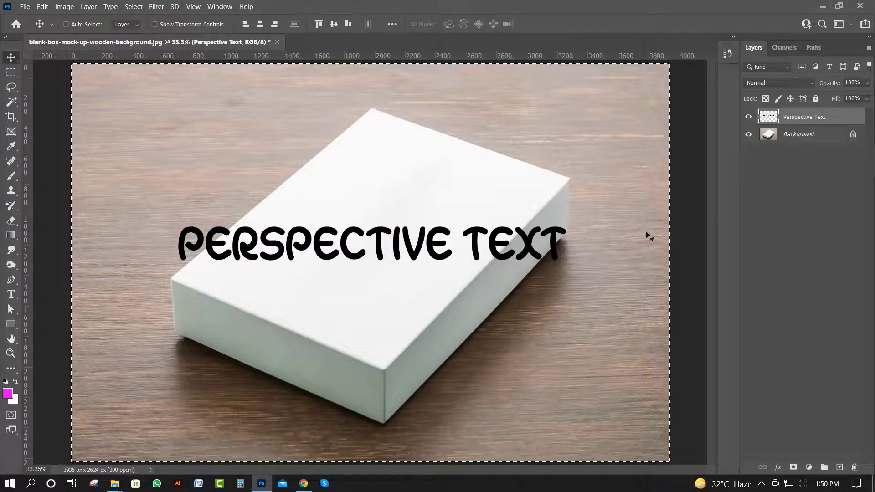
key(ctrl+x)
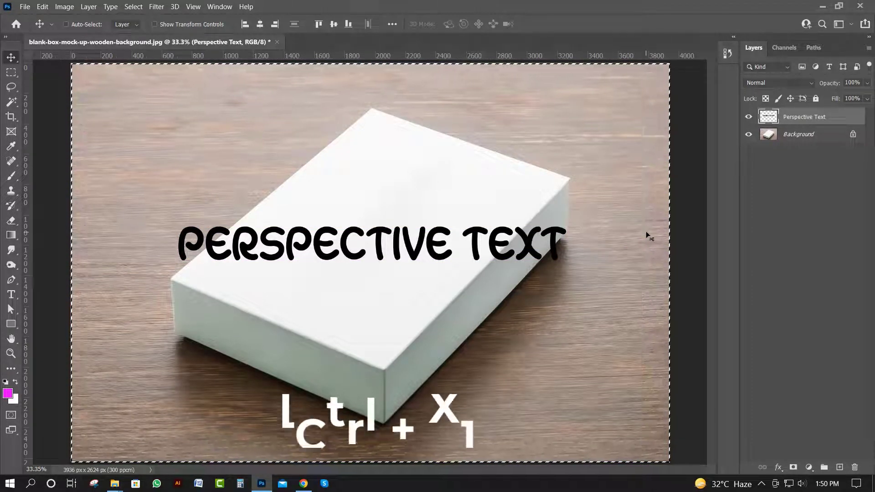
key(ctrl+x)
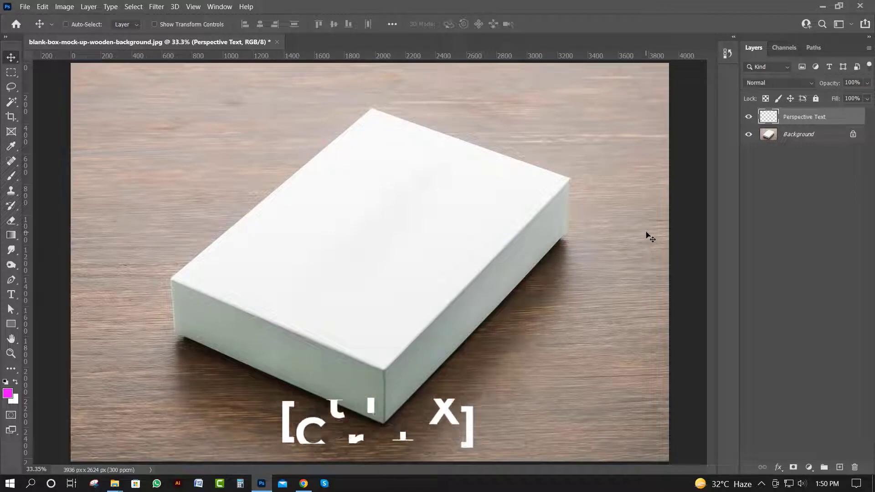
Step: Open the Vanishing Point filter and define a perspective plane on the four corners of the box's top face
click(160, 8)
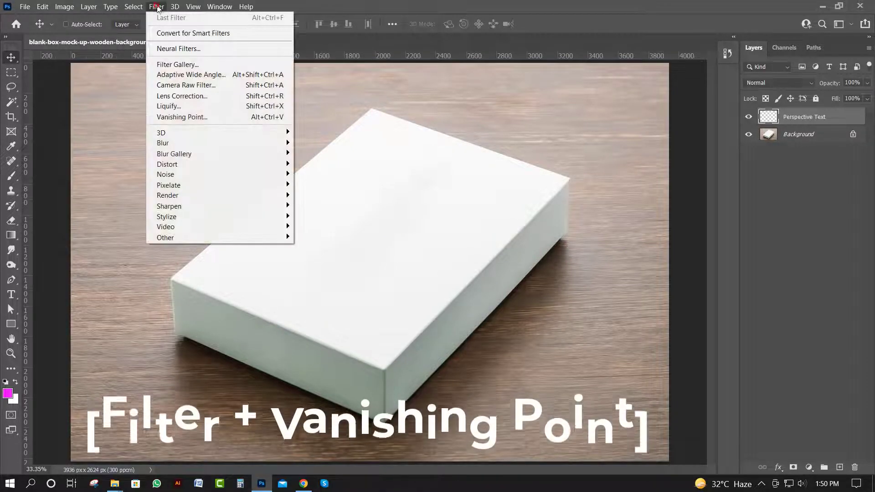
click(180, 117)
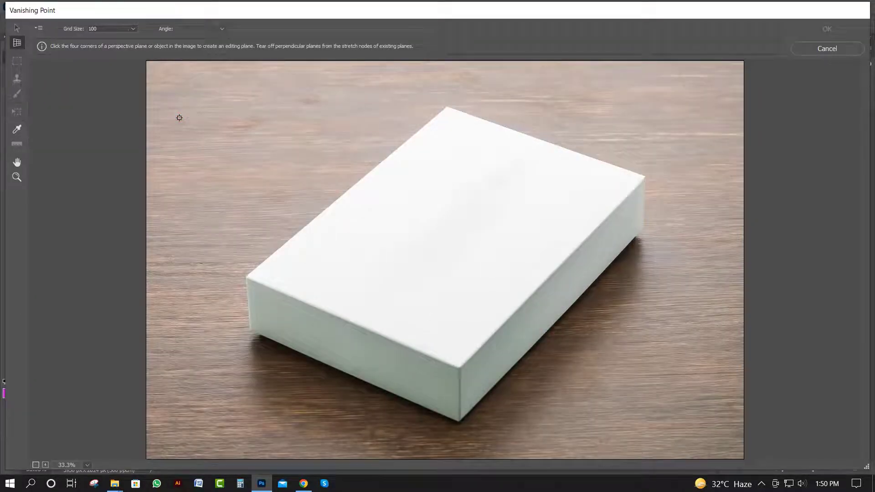
click(249, 276)
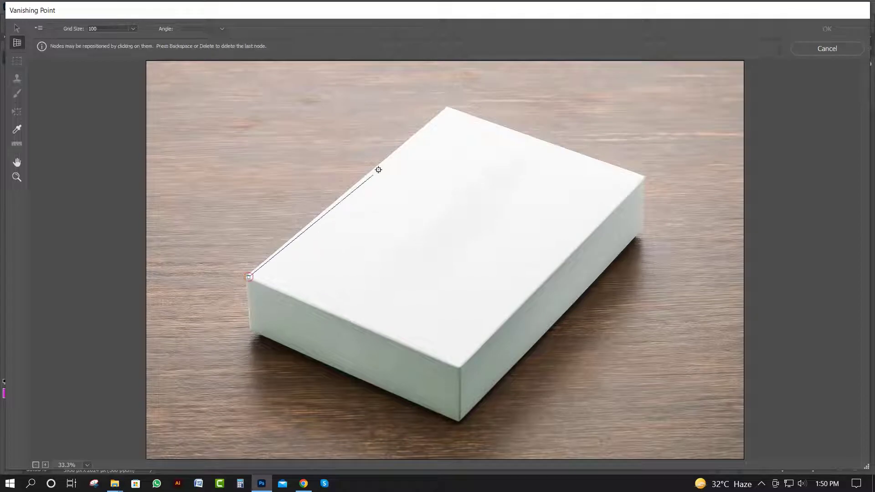
click(448, 106)
click(644, 176)
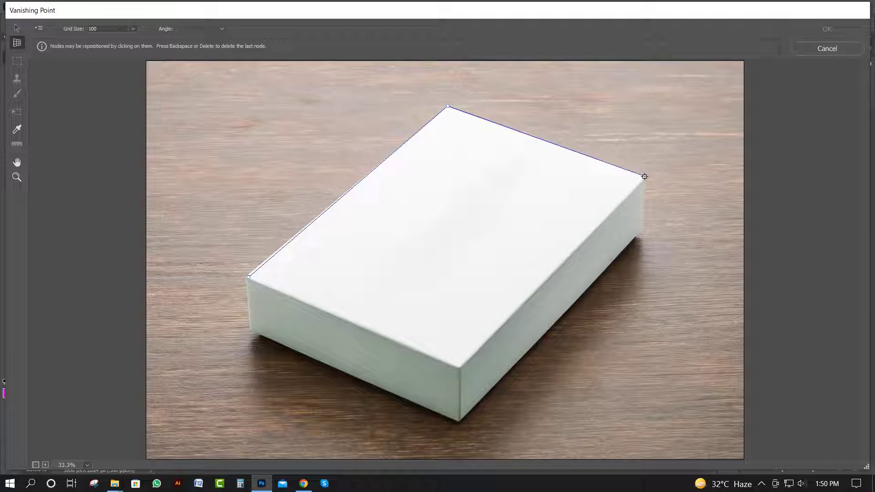
click(459, 368)
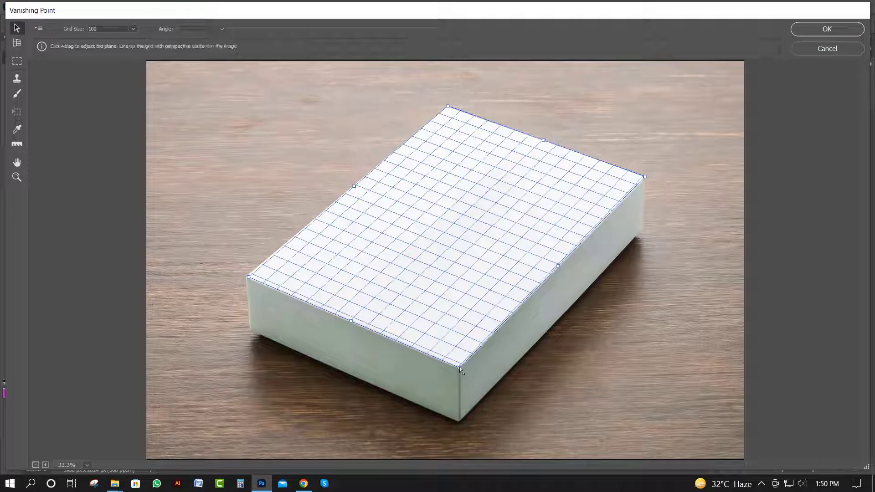
Step: Paste the cut text into Vanishing Point and rotate it diagonally to follow the box's long edge
key(ctrl+v)
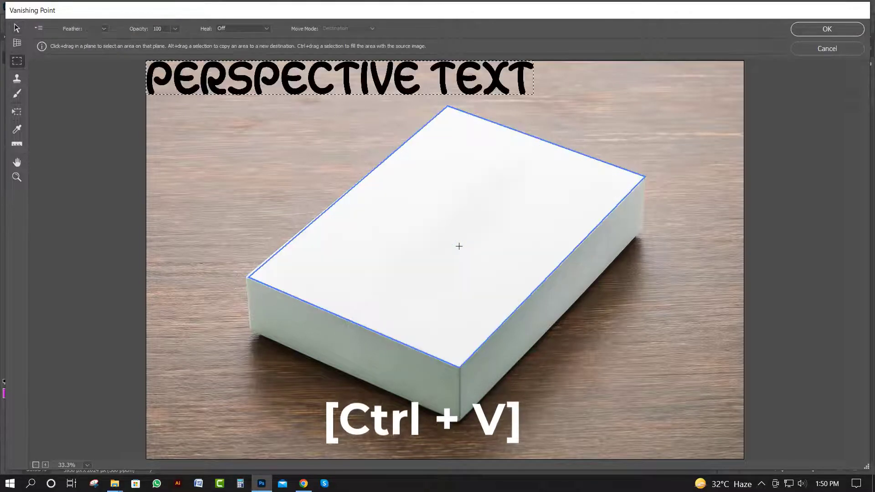
drag(379, 91, 387, 98)
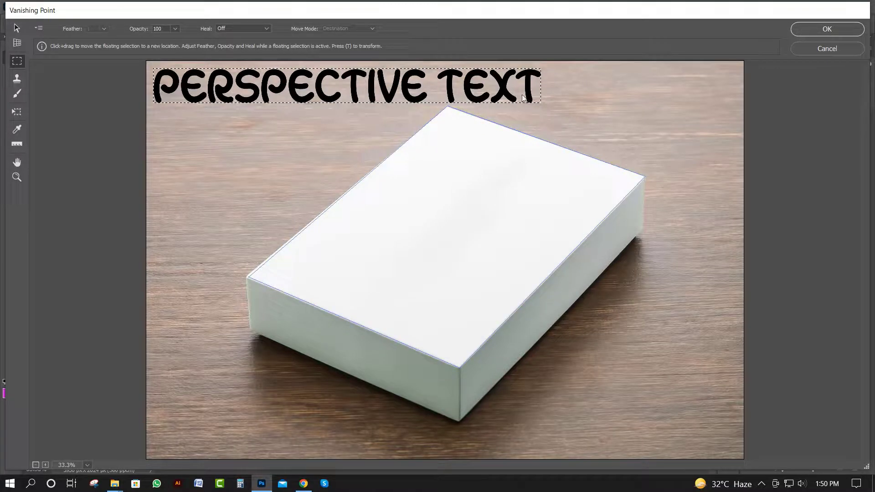
key(t)
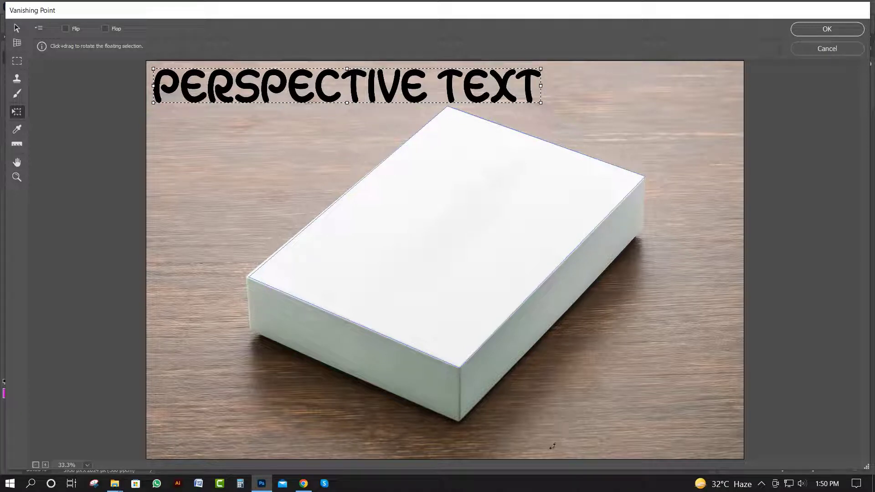
drag(552, 432, 524, 69)
drag(271, 284, 205, 240)
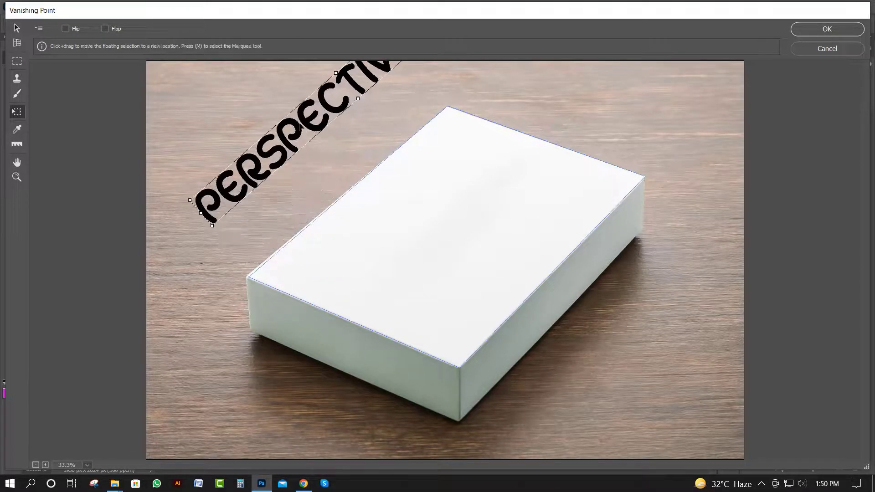
Step: Scale the pasted text down until it is shorter than the box's long edge, fine-tuning its rotation and position alongside it
drag(299, 135, 264, 242)
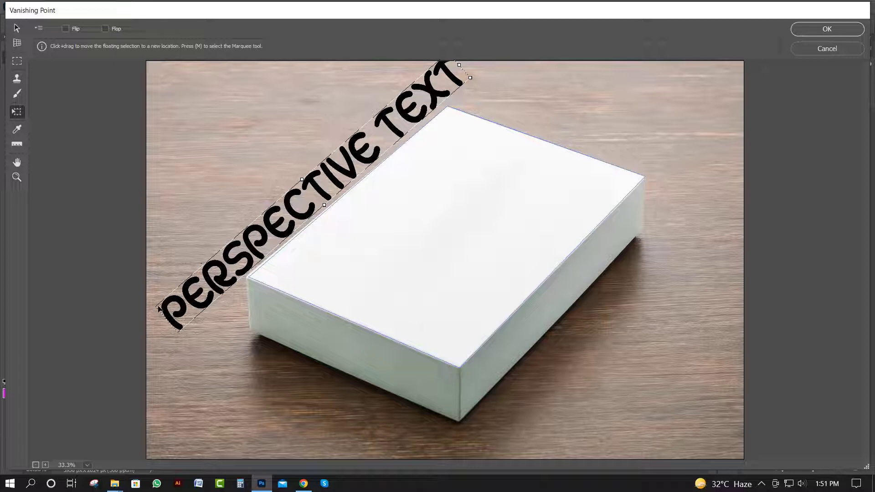
mouse_move(182, 334)
mouse_down()
mouse_move(208, 348)
mouse_move(176, 339)
mouse_up()
drag(270, 229, 240, 261)
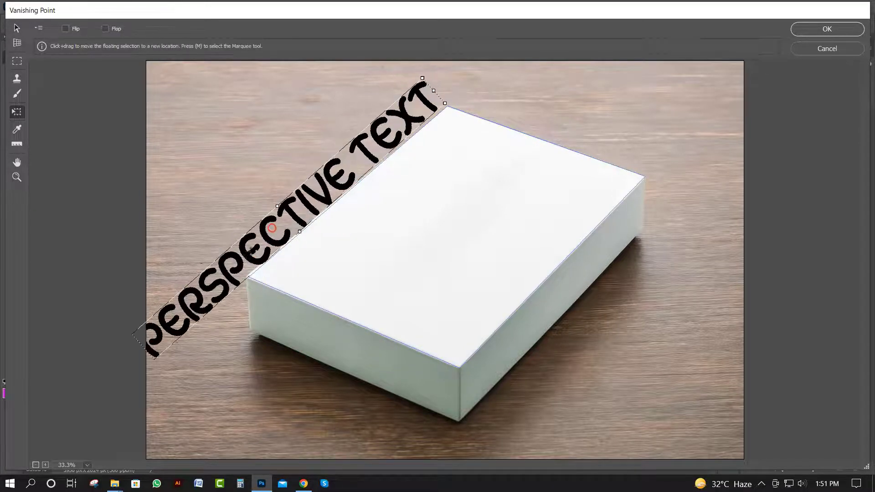
drag(423, 79, 401, 99)
drag(316, 199, 352, 166)
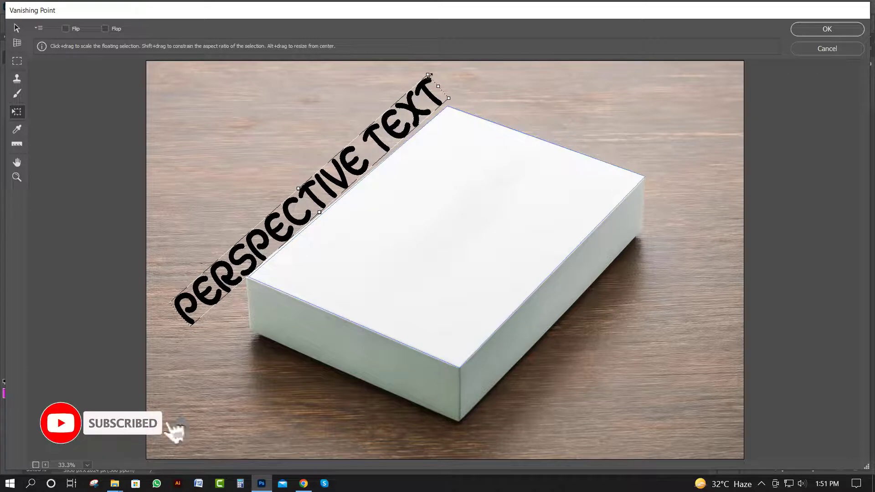
drag(428, 75, 375, 116)
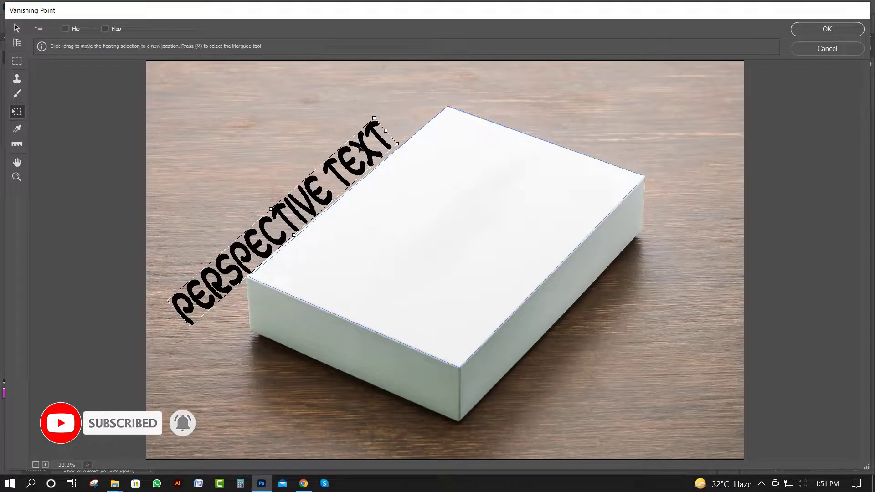
drag(327, 182, 359, 147)
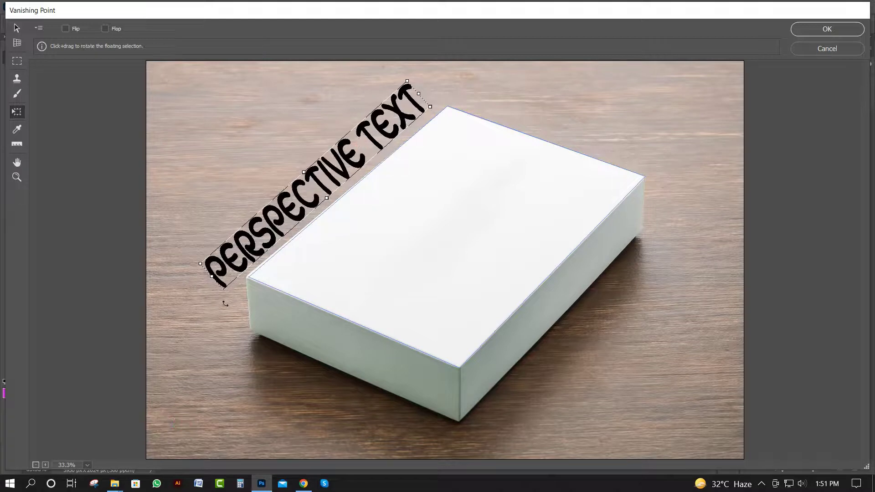
drag(225, 304, 221, 306)
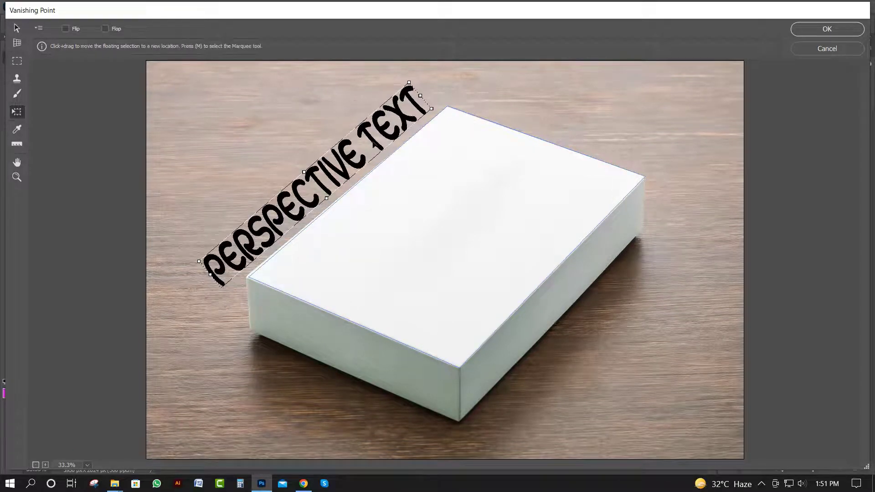
drag(410, 83, 398, 101)
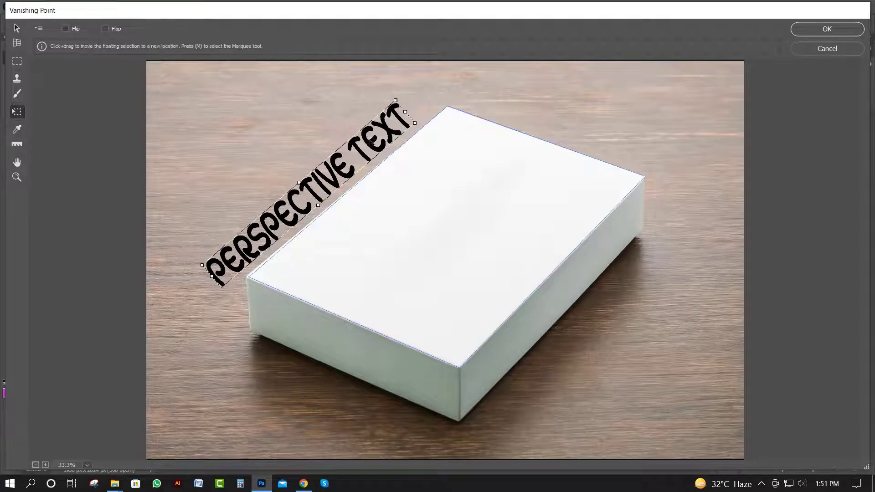
Step: Move the text onto the perspective plane, rotate it parallel to the long edges, and place it along the far-left edge of the box top
drag(368, 139, 530, 205)
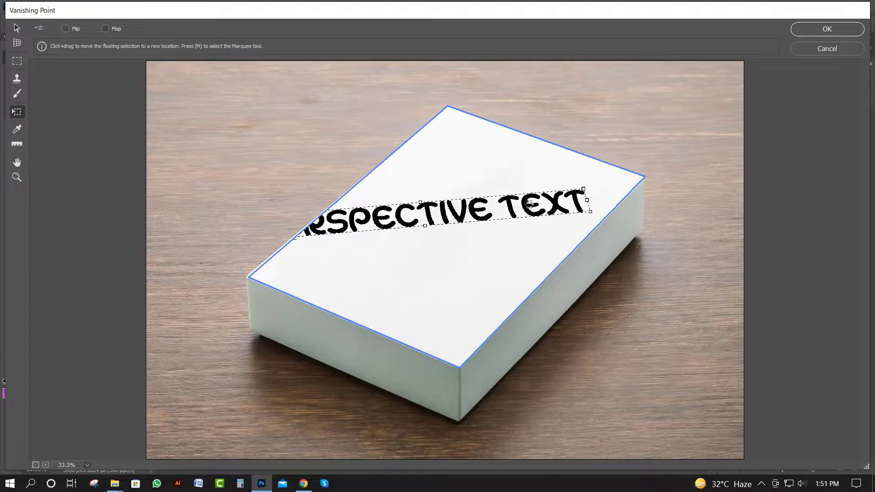
drag(595, 215, 581, 111)
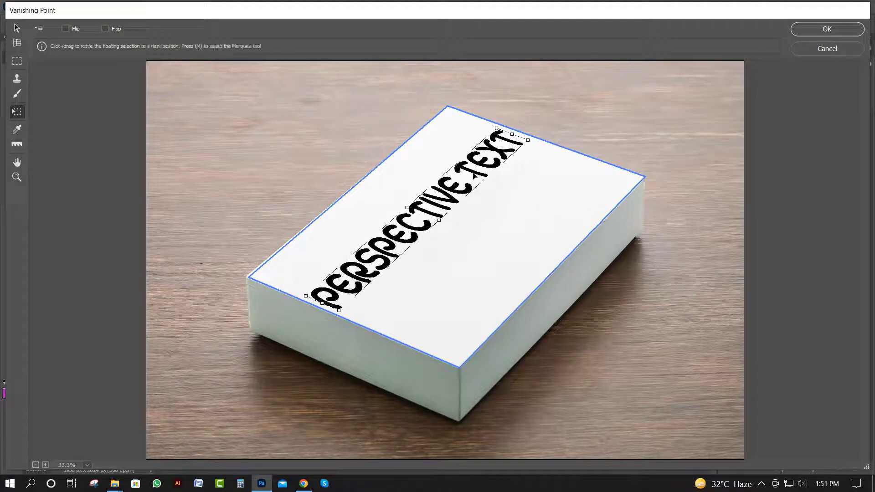
drag(460, 190, 418, 171)
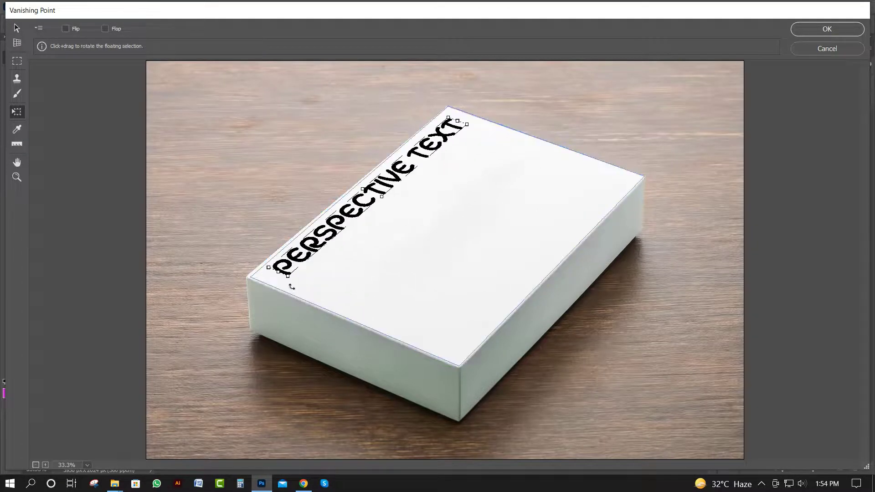
drag(293, 283, 292, 287)
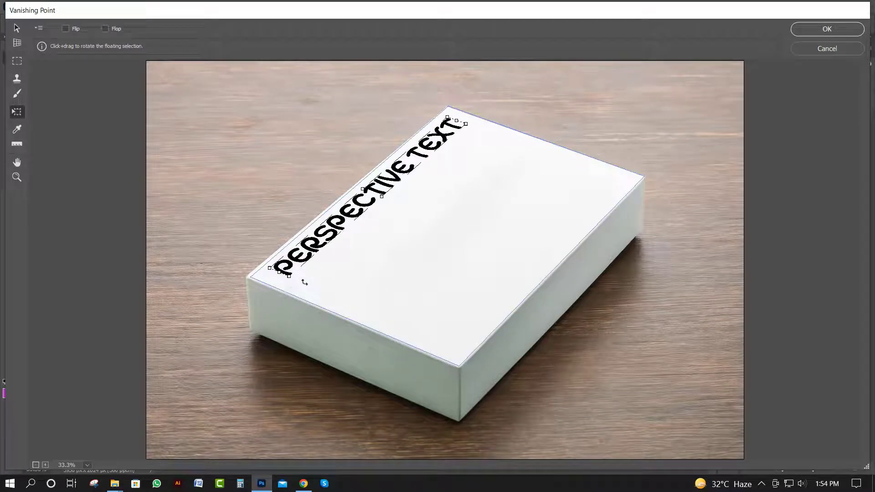
Step: Copy the text repeatedly across the box top to make seven parallel rows, and apply the Vanishing Point filter
drag(360, 212, 383, 224)
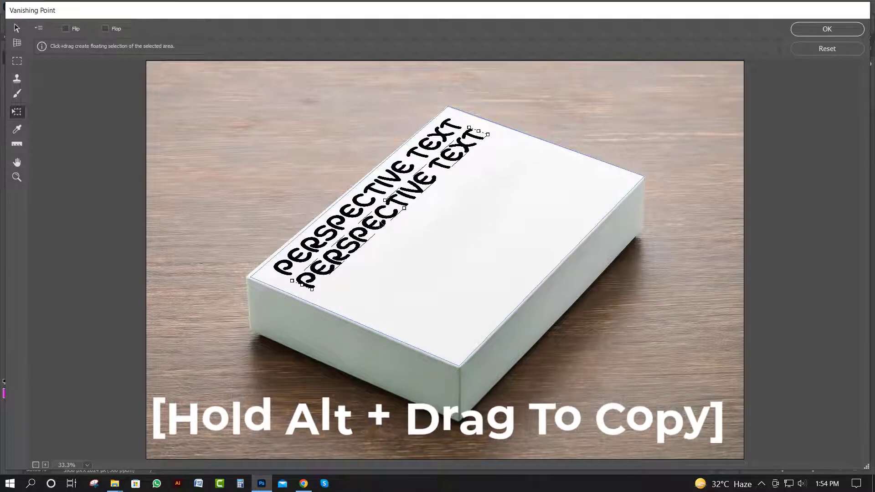
drag(381, 223, 400, 240)
drag(400, 240, 418, 255)
drag(418, 256, 471, 306)
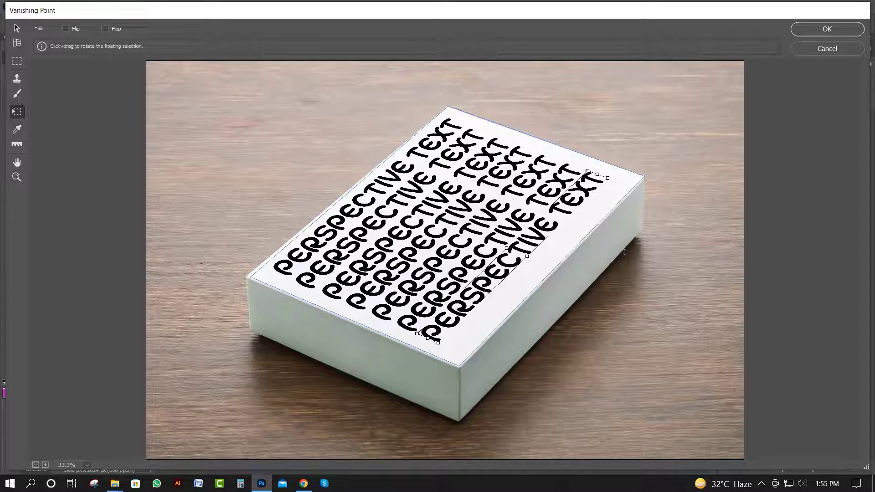
click(846, 31)
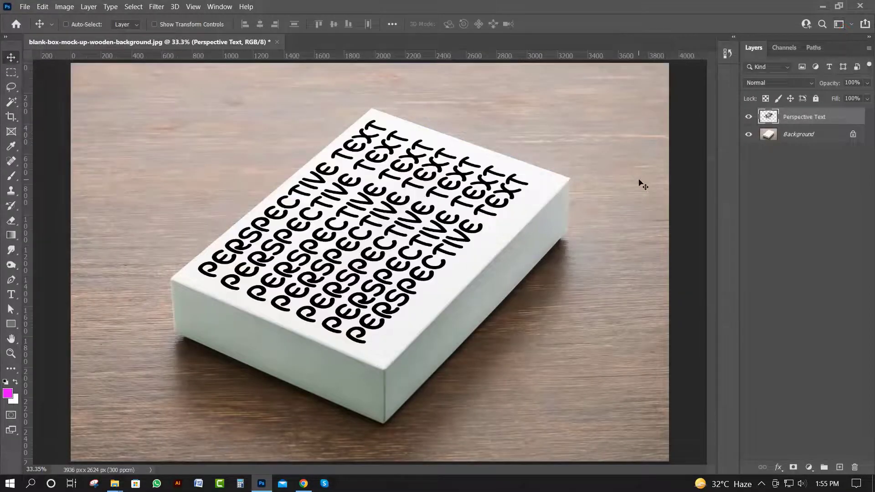
Step: Add a red Color Overlay layer style to the Perspective Text layer
double_click(836, 119)
click(365, 287)
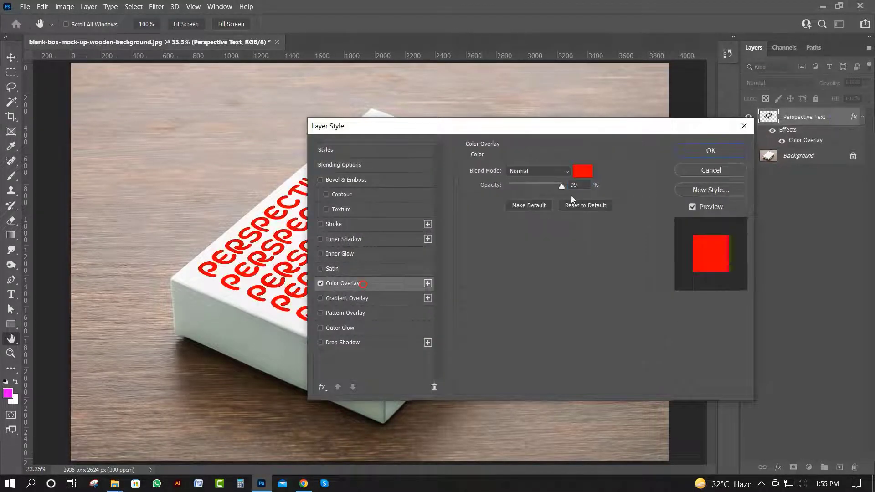
click(737, 150)
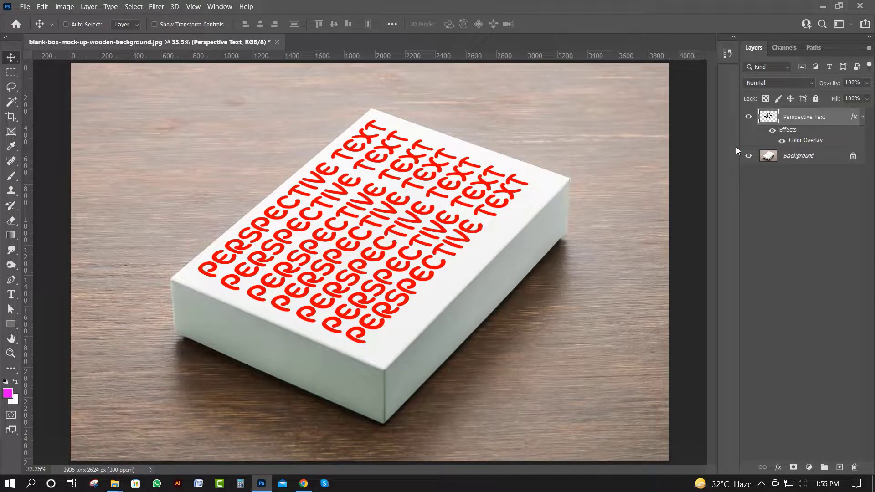
Step: Shift the red text rows slightly so they sit centred on the box top, and collapse the Perspective Text layer's effects list
drag(459, 198, 472, 195)
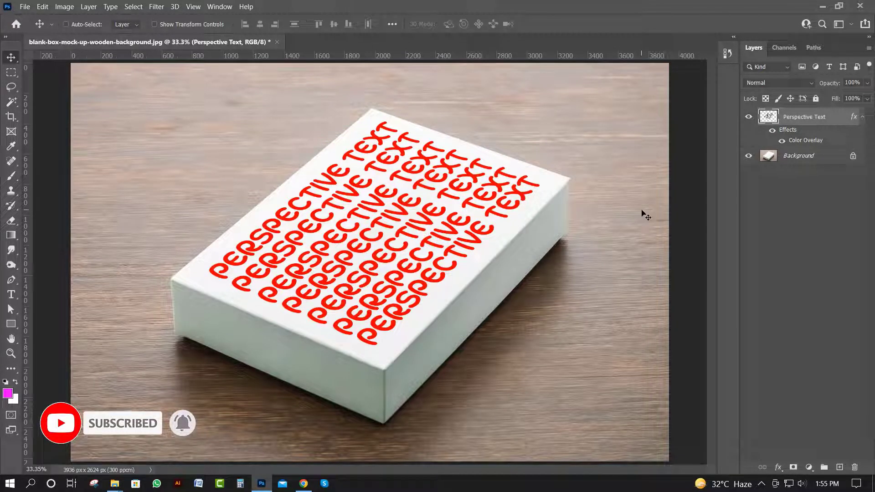
click(862, 117)
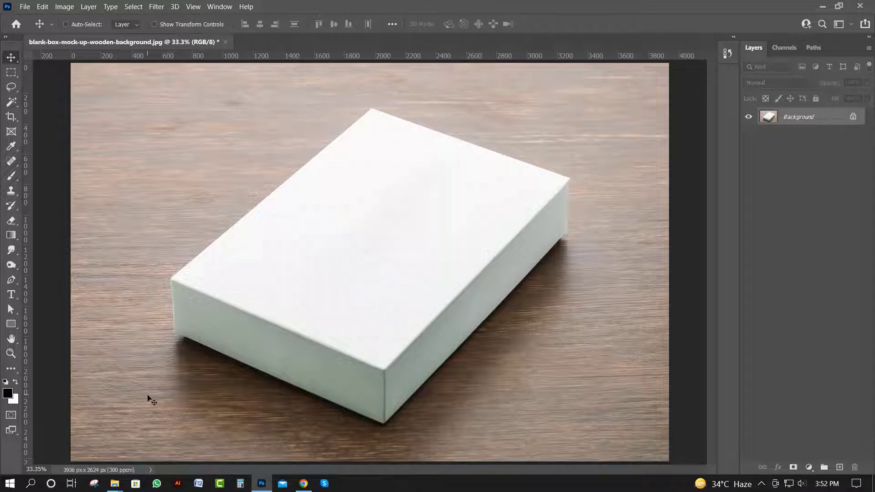
Step: Place logo-design-png from the YouTube folder in File Explorer into the blank box document, scaled proportionally to 21.04%
mouse_move(121, 487)
click(115, 483)
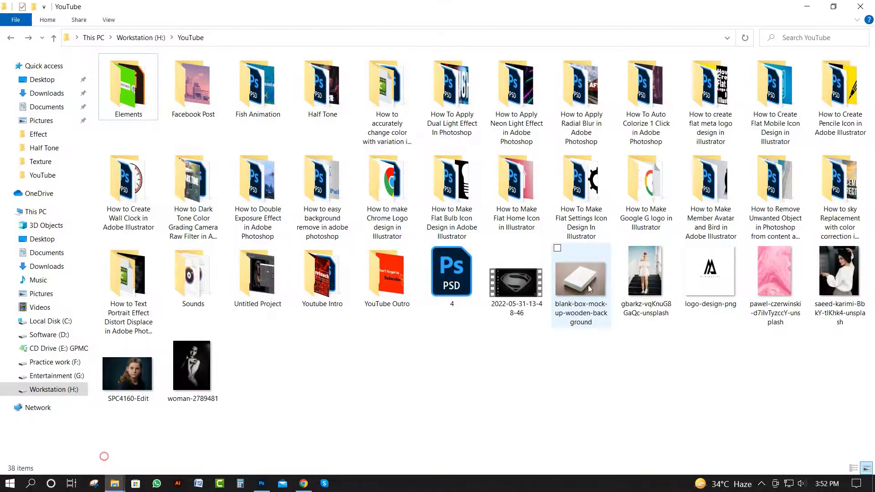
click(701, 265)
drag(701, 264, 379, 282)
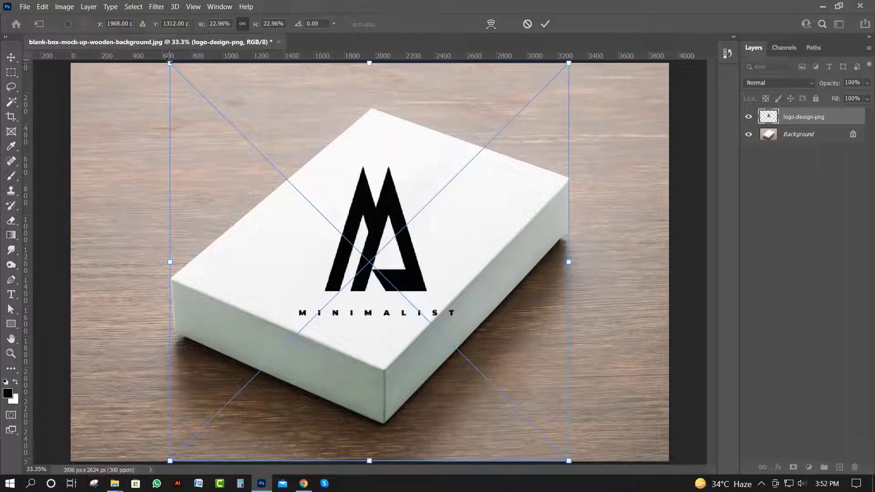
drag(170, 61, 187, 80)
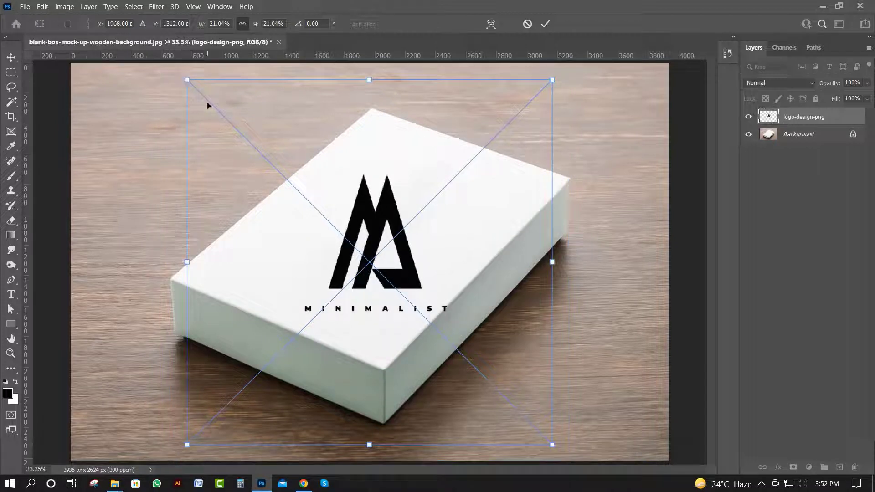
key(Return)
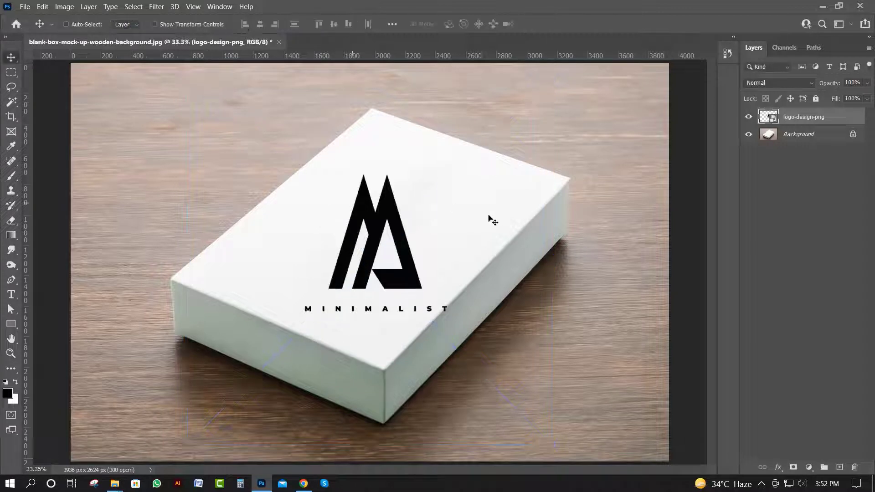
Step: Rasterize the logo-design-png layer and move the logo slightly up and to the left on the box top
drag(394, 208, 390, 195)
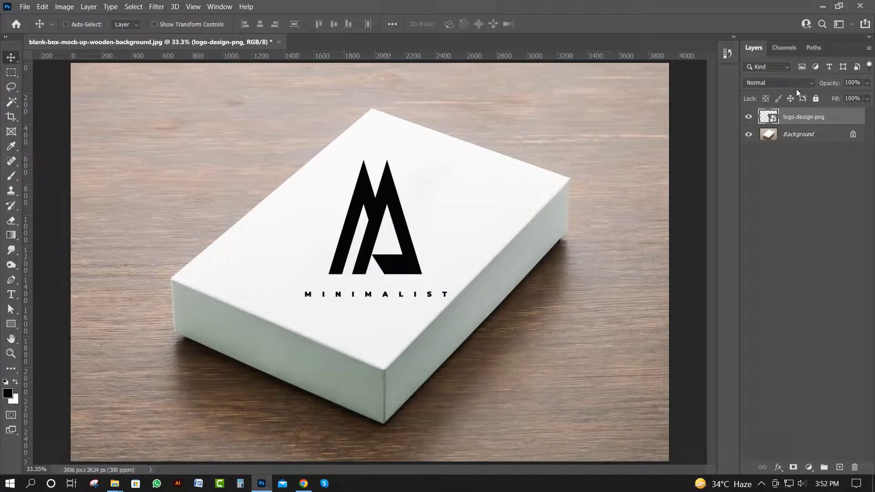
right_click(847, 114)
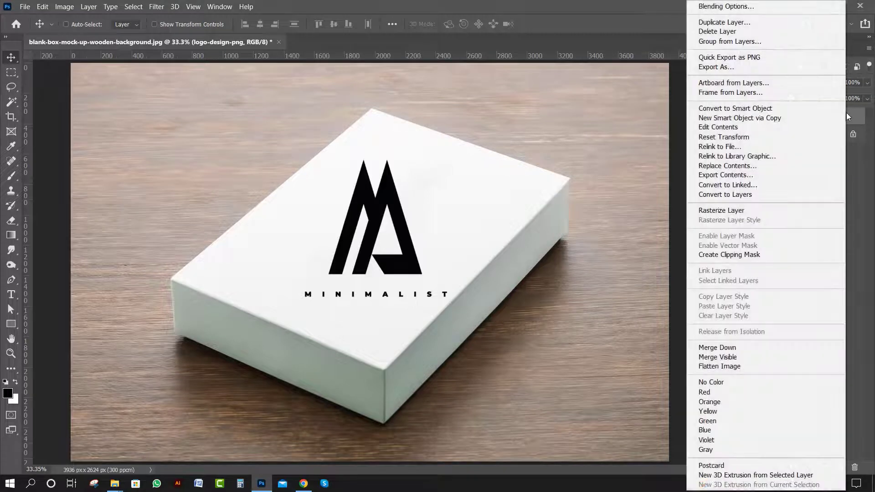
click(758, 210)
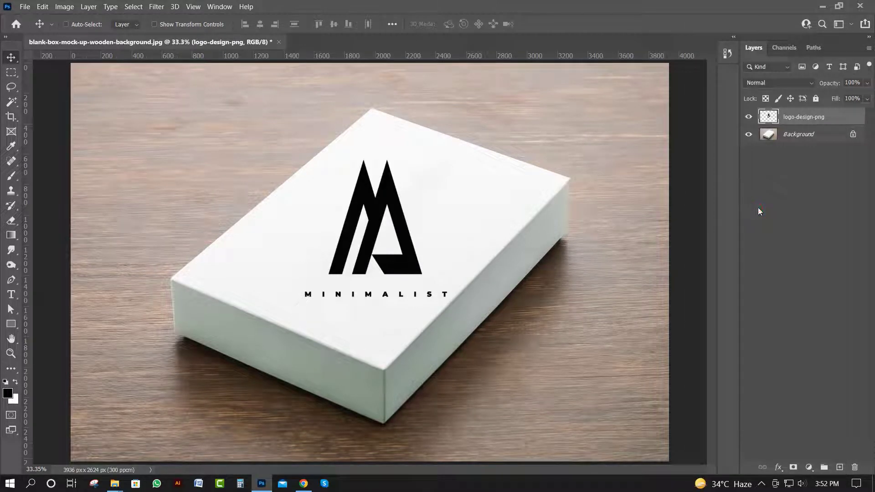
drag(391, 189, 384, 182)
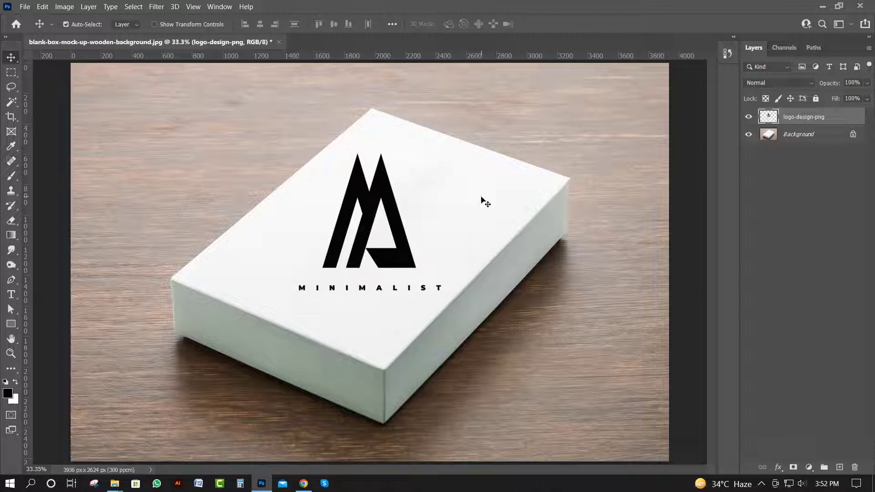
Step: Cut the logo from its layer and define a Vanishing Point perspective plane on the four corners of the box top
key(ctrl+a)
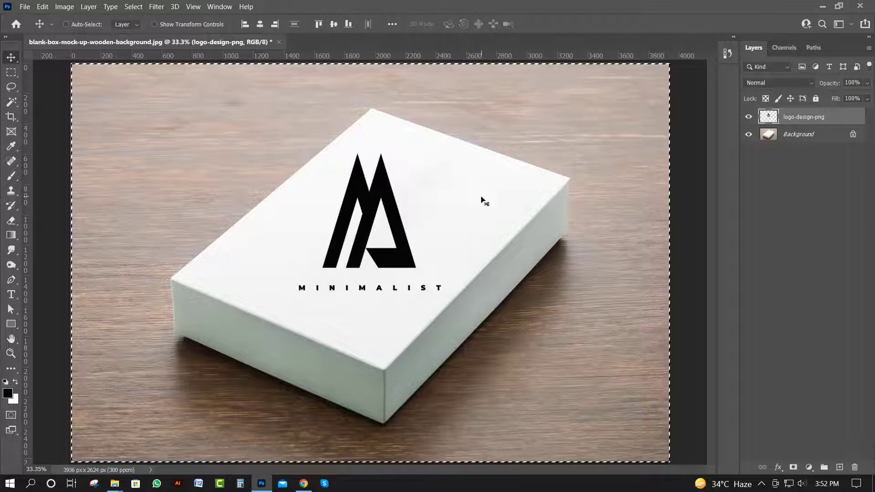
key(ctrl+x)
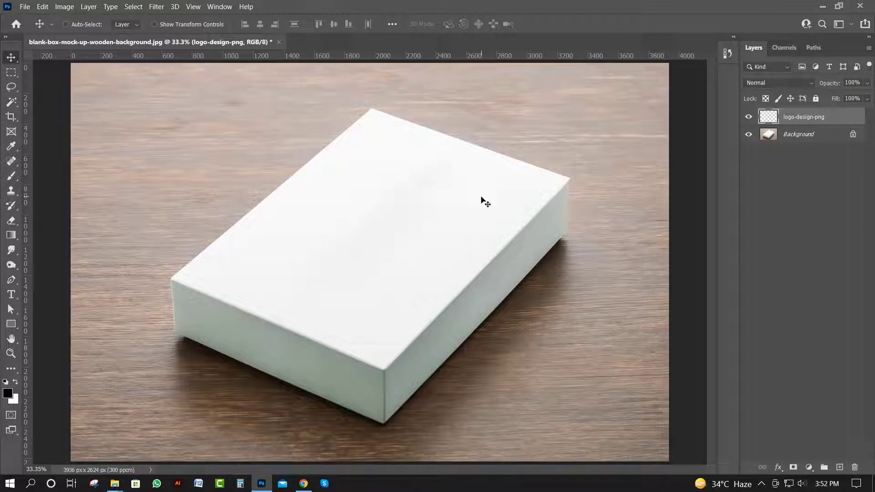
click(156, 6)
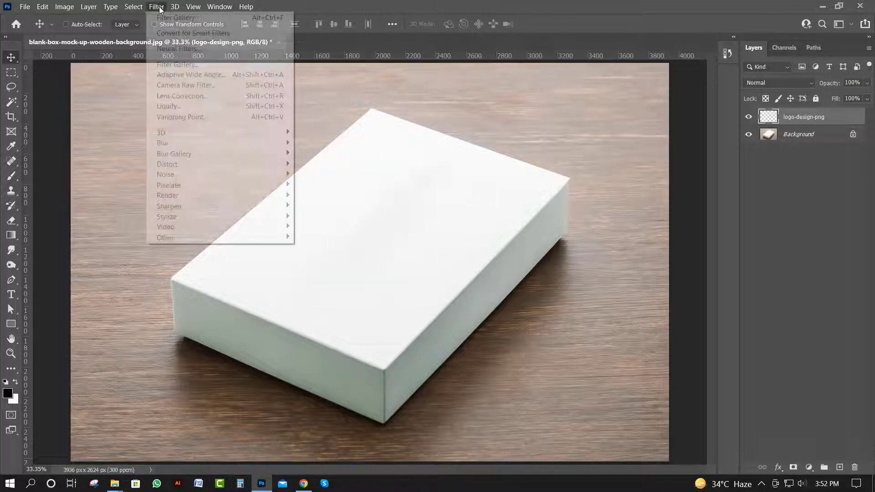
click(191, 116)
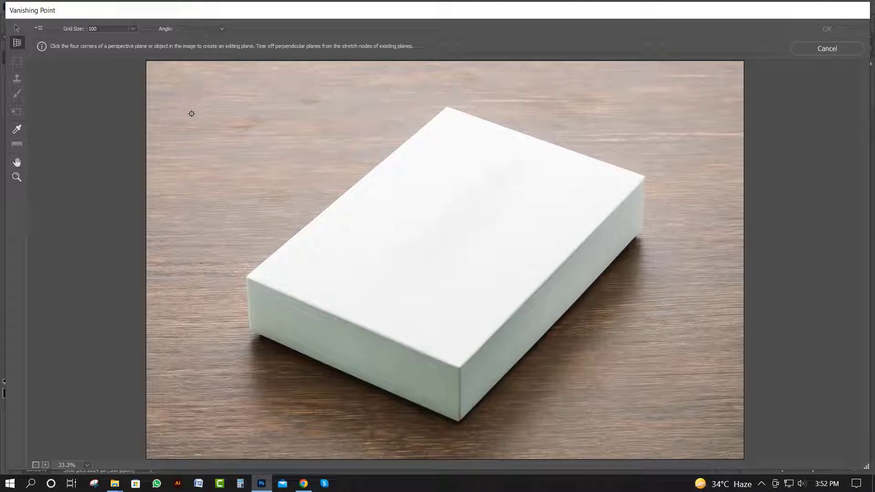
click(446, 108)
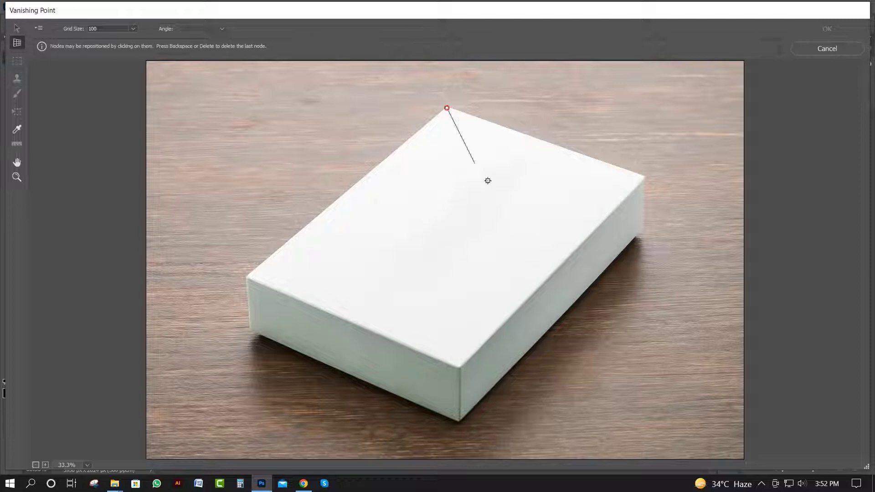
click(642, 176)
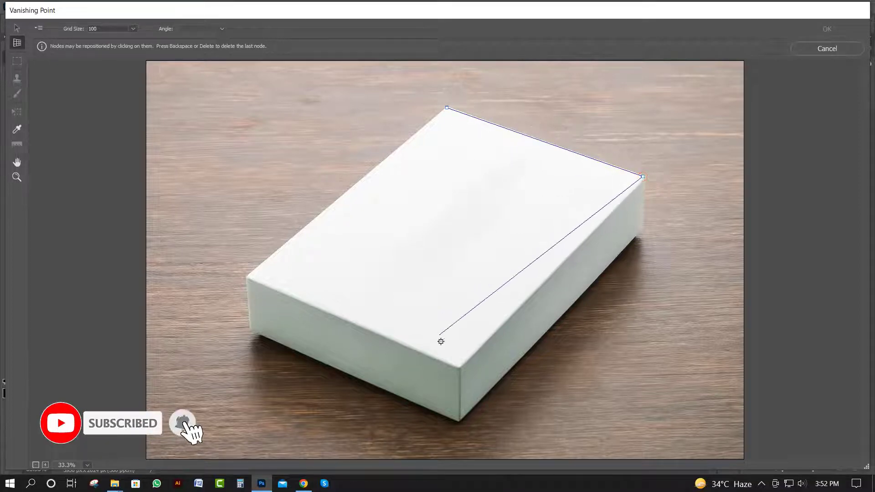
click(458, 366)
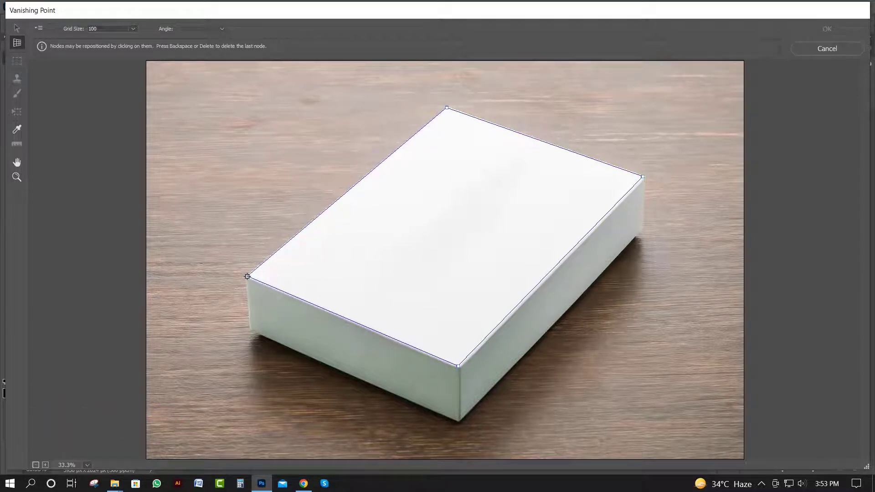
click(247, 276)
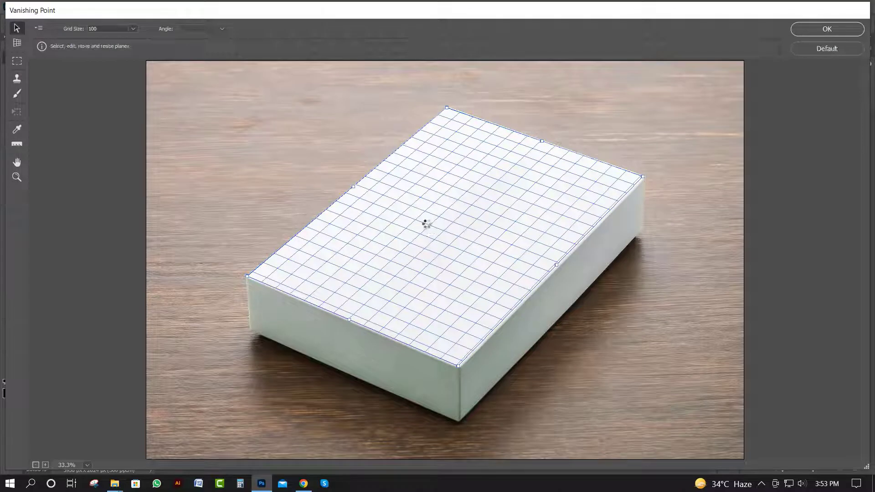
Step: Paste the logo into Vanishing Point, position it centrally on the box-top plane, and apply the filter
key(ctrl+v)
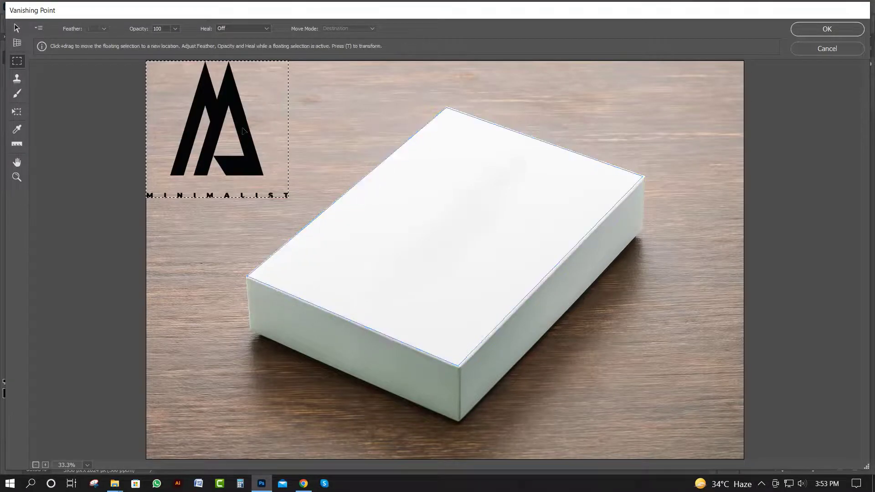
drag(243, 131, 482, 234)
click(634, 127)
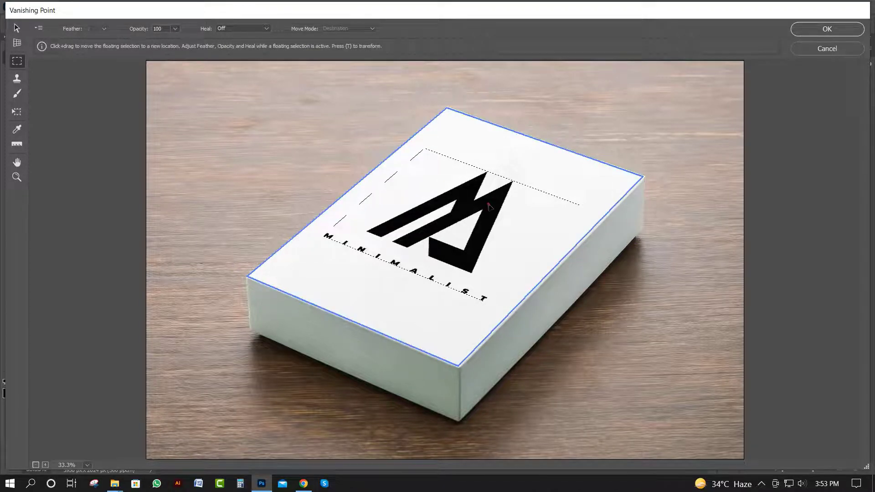
drag(489, 208, 492, 208)
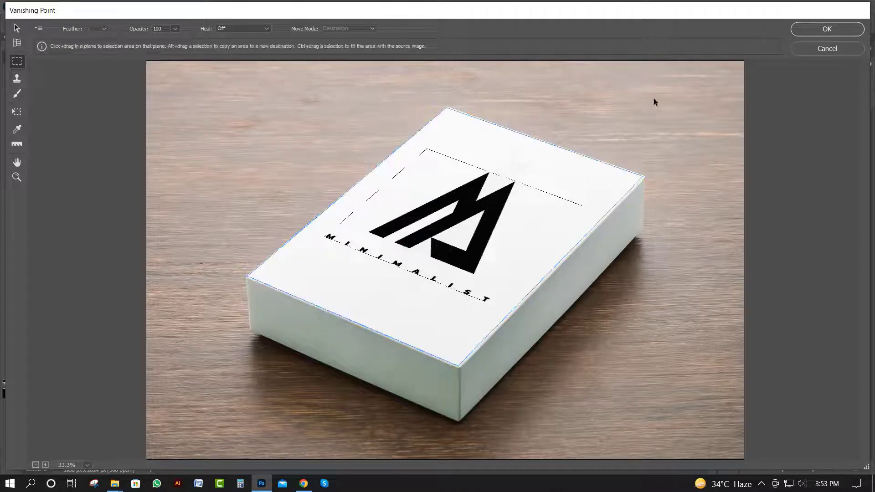
click(794, 32)
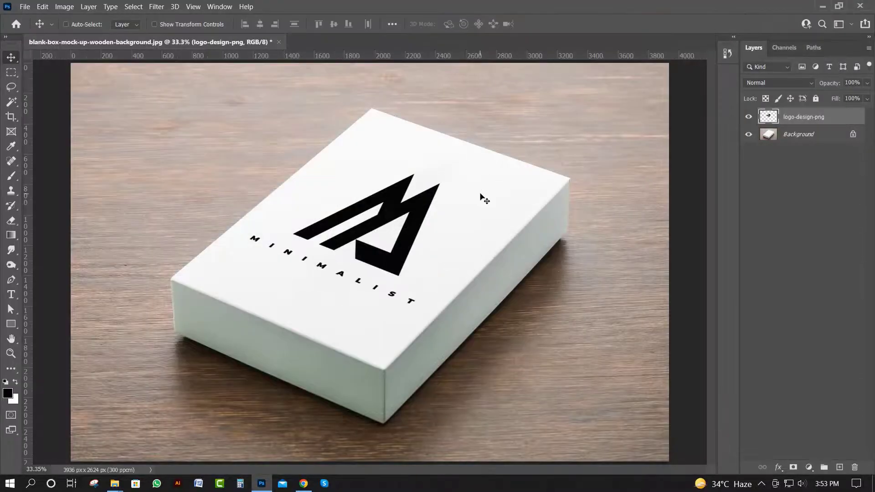